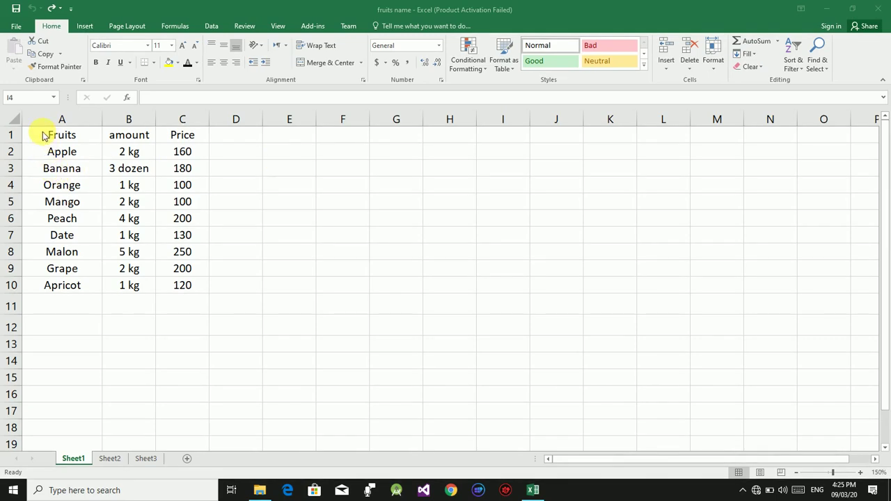
click(36, 136)
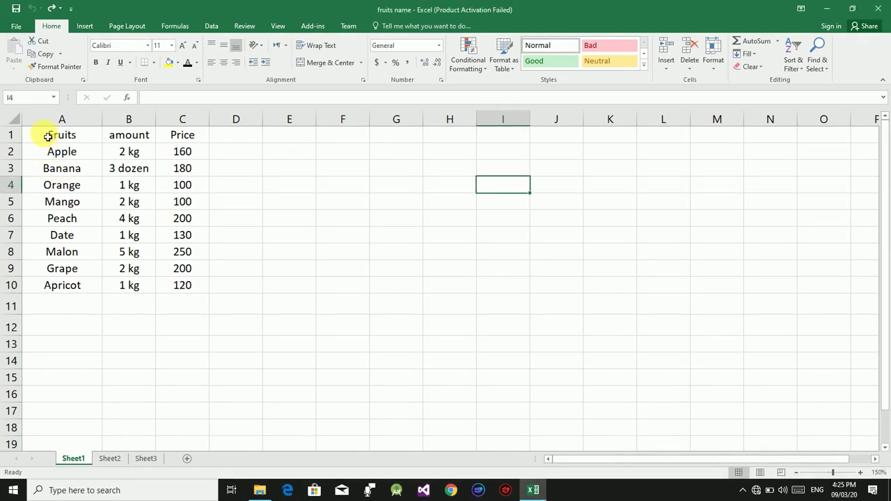
click(92, 294)
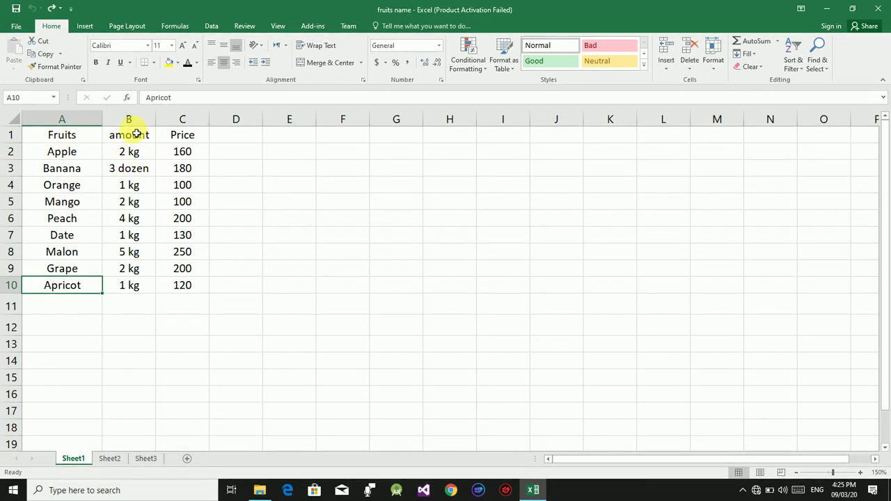
click(153, 293)
mouse_move(154, 292)
mouse_down()
mouse_move(90, 235)
mouse_move(104, 195)
mouse_move(123, 229)
mouse_move(125, 308)
mouse_move(149, 309)
mouse_up()
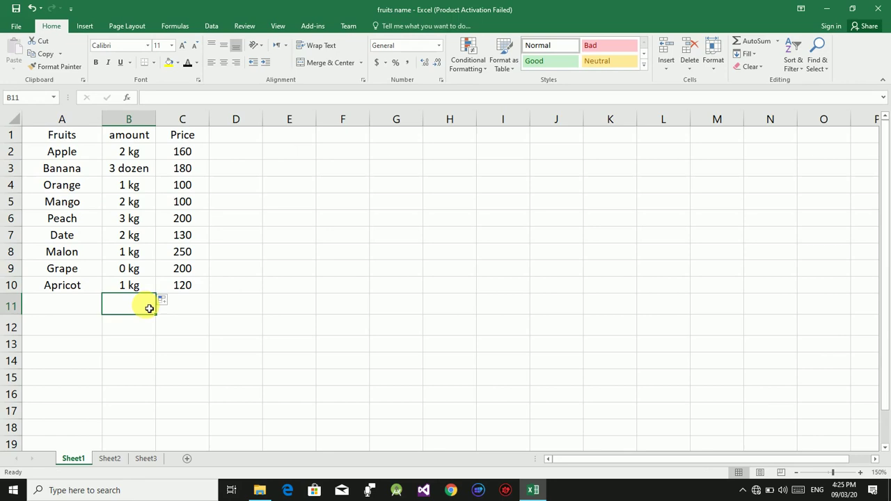
Fill the amount column B1:B10 with the fruit names from column A using Fill Right
drag(113, 135, 139, 292)
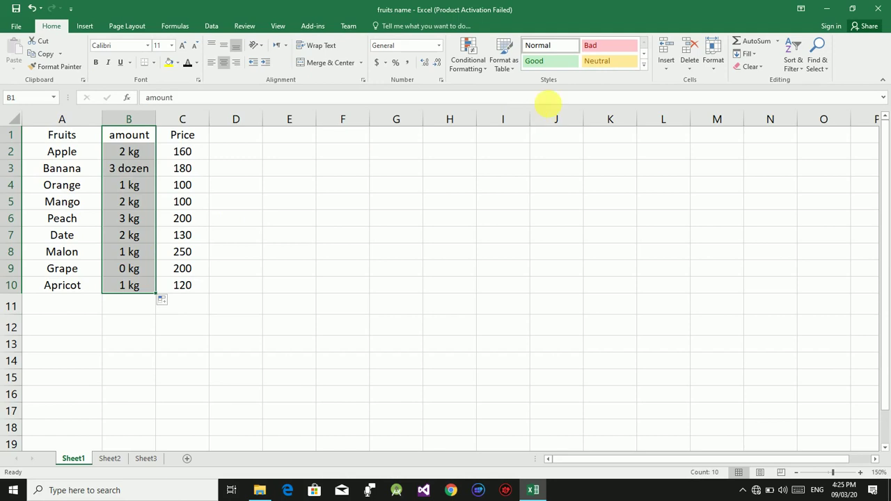
click(750, 56)
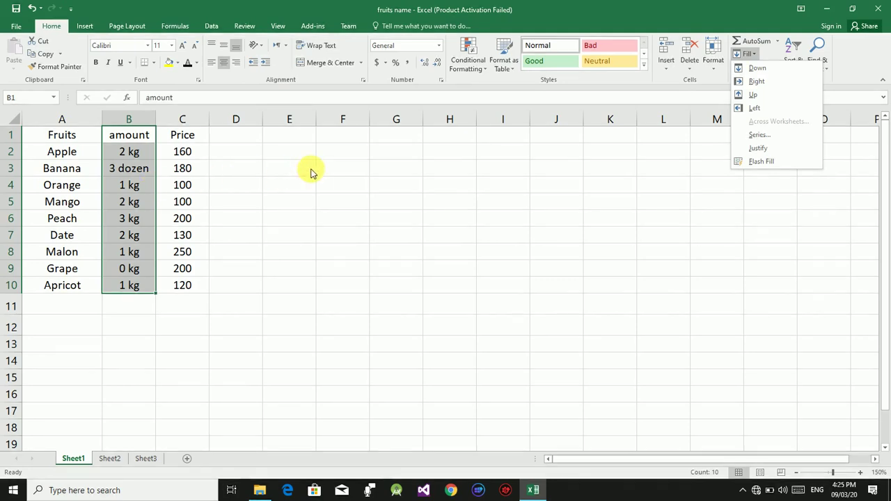
click(758, 84)
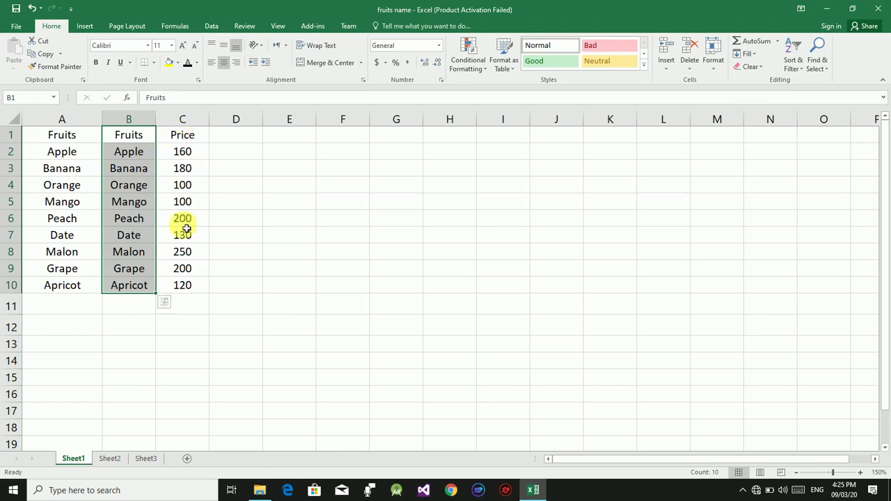
Try to fill the empty range E1:E10 from column D using Fill Right
drag(199, 291, 183, 125)
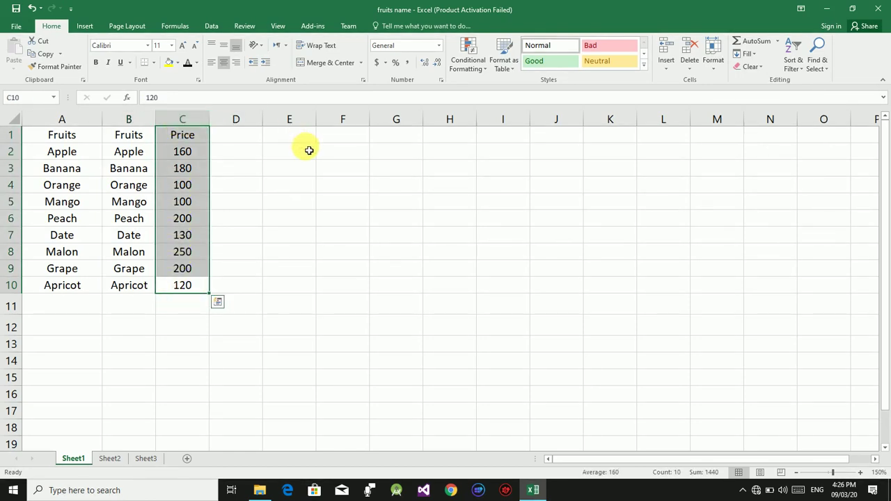
click(295, 268)
drag(309, 278, 276, 218)
click(310, 283)
drag(301, 284, 277, 128)
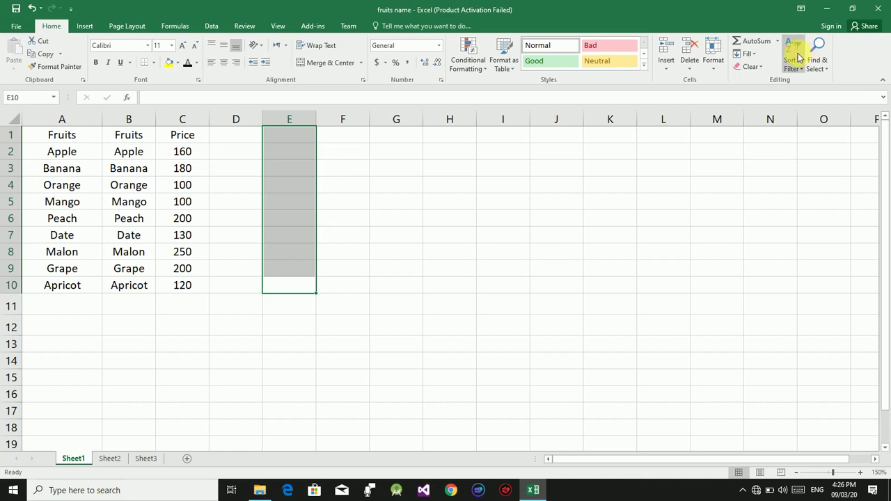
click(748, 54)
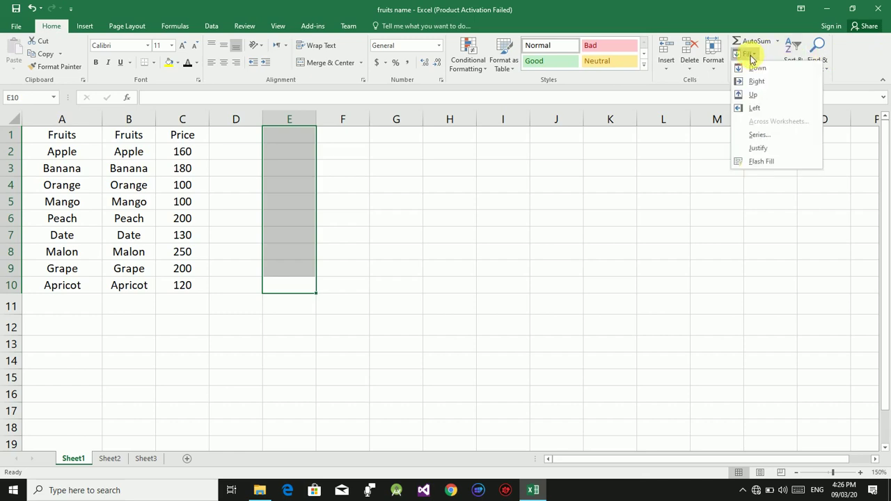
click(756, 82)
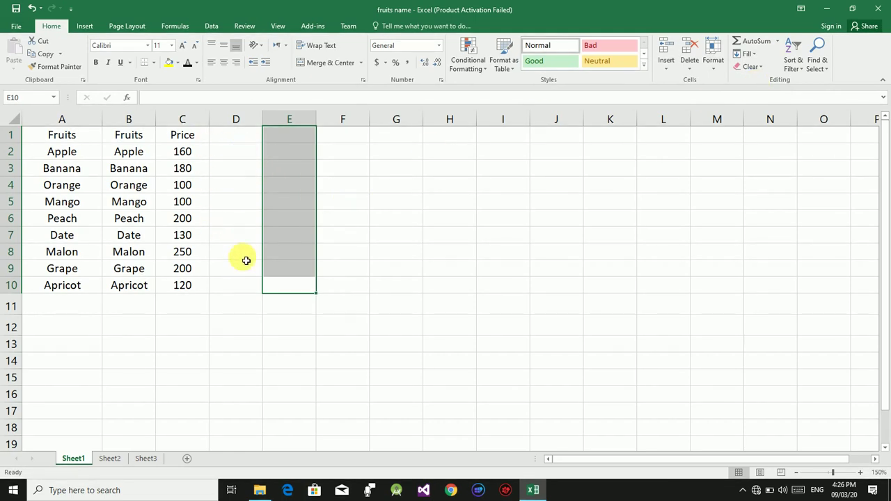
Fill D1:D10 with the Price column's contents using Fill Right
click(249, 291)
drag(248, 291, 229, 139)
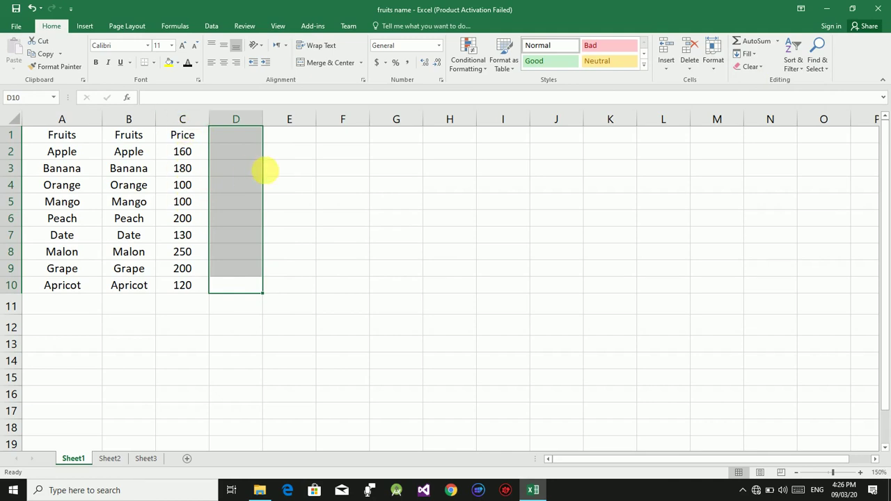
click(746, 55)
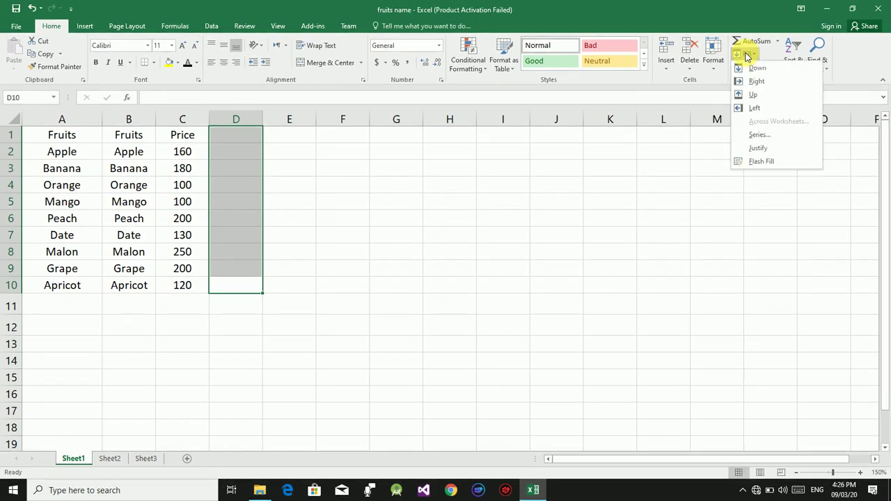
click(752, 83)
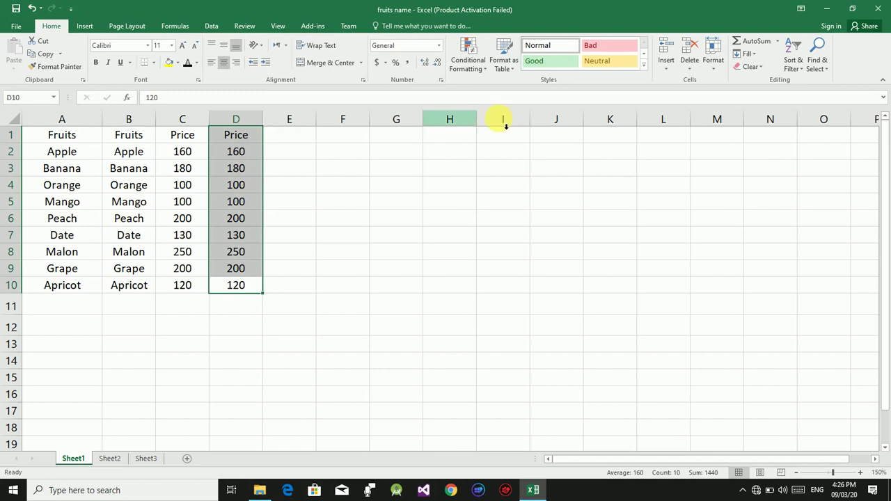
click(748, 54)
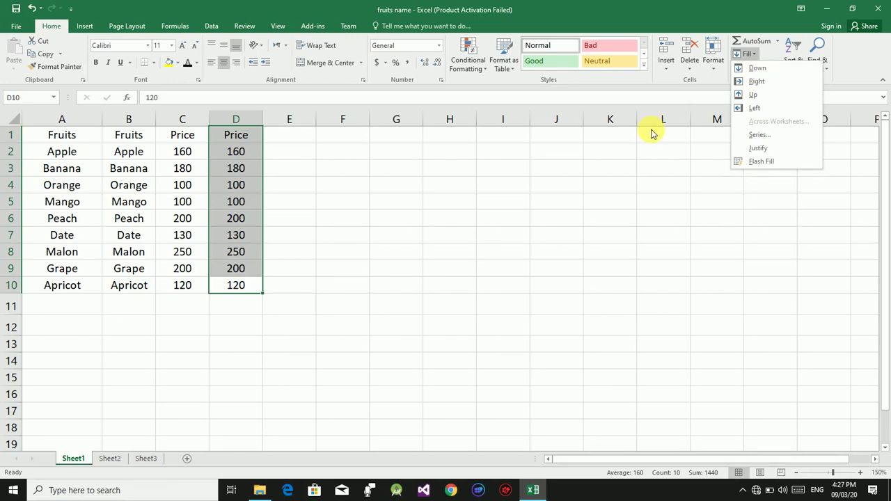
click(121, 197)
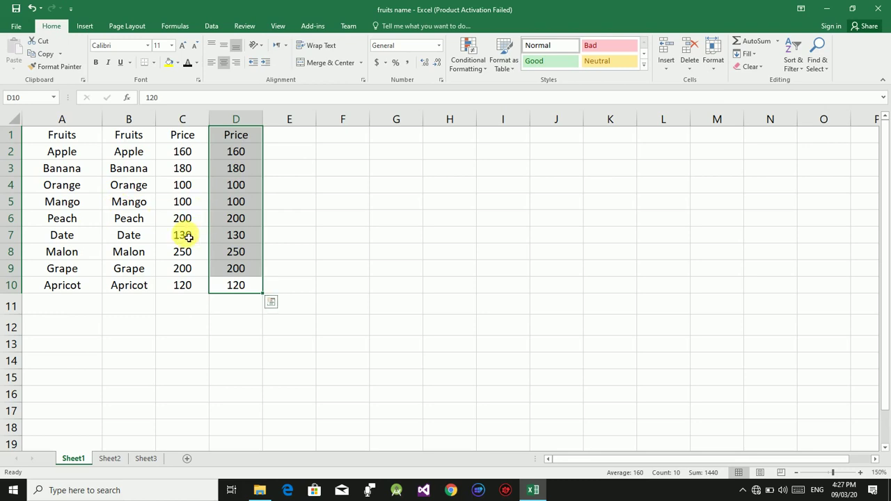
Undo all the fills made in columns B and D
key(ctrl+z)
key(ctrl+z)
key(ctrl+z)
key(ctrl+z)
key(ctrl+z)
Fill the Mango amount cell B5 from the cell above with Fill Down, and from the cell below with Fill Up
click(127, 202)
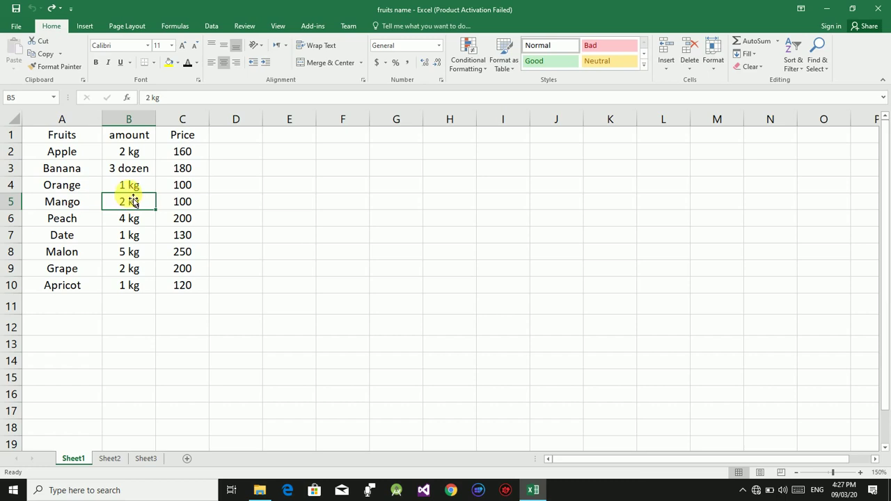
click(756, 57)
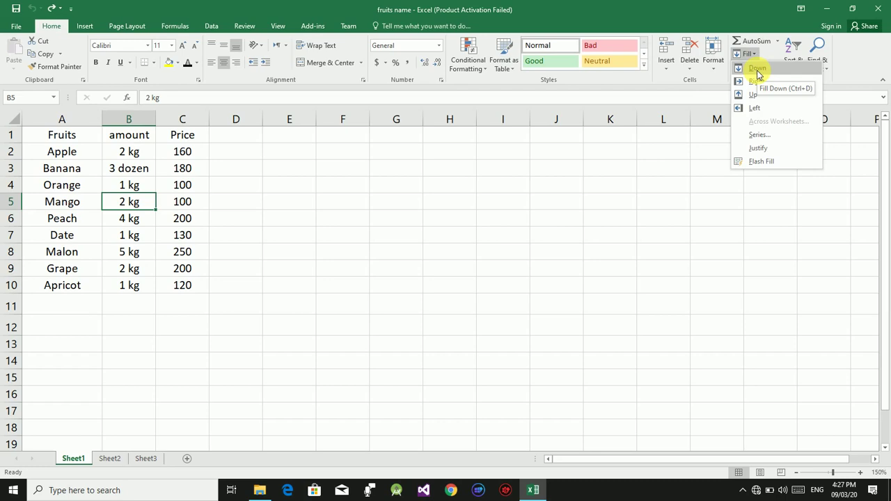
click(757, 69)
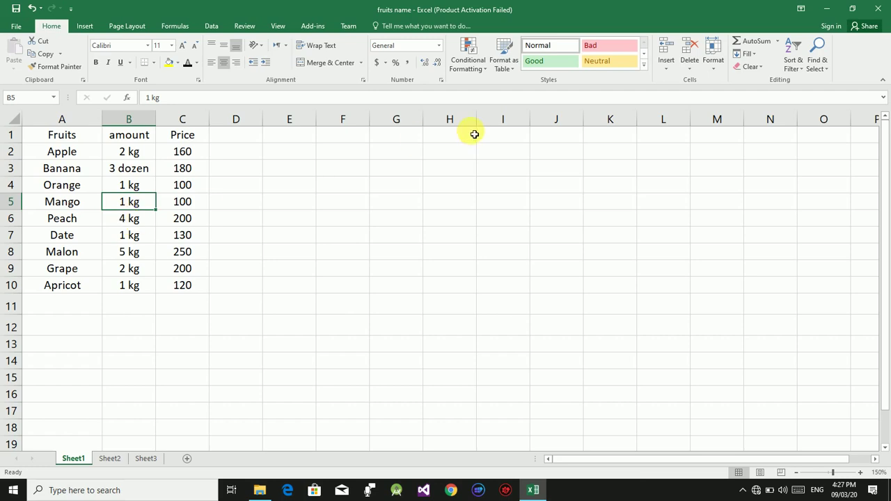
click(748, 55)
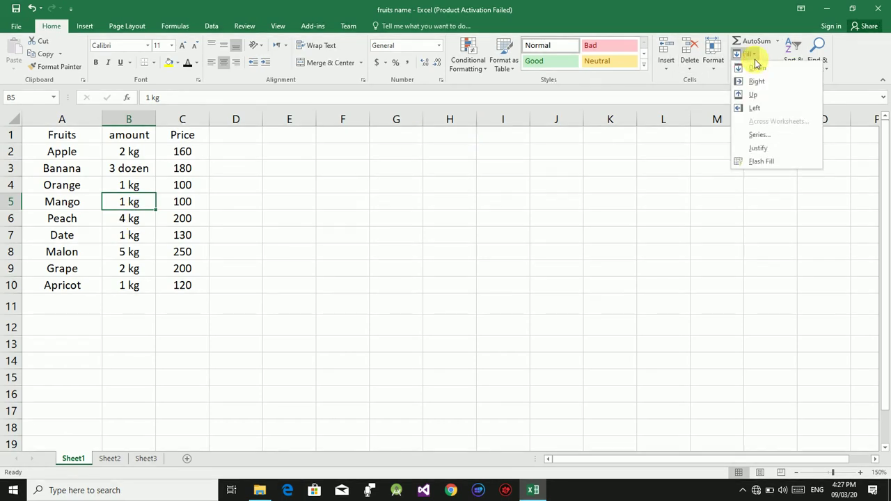
click(755, 96)
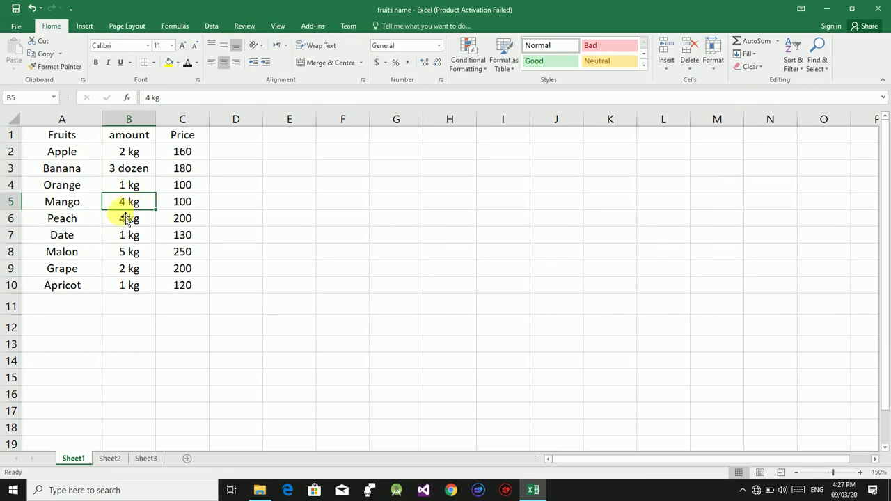
Fill cell B5 from the Fruits column with Fill Right, and from the Price column with Fill Left
click(750, 54)
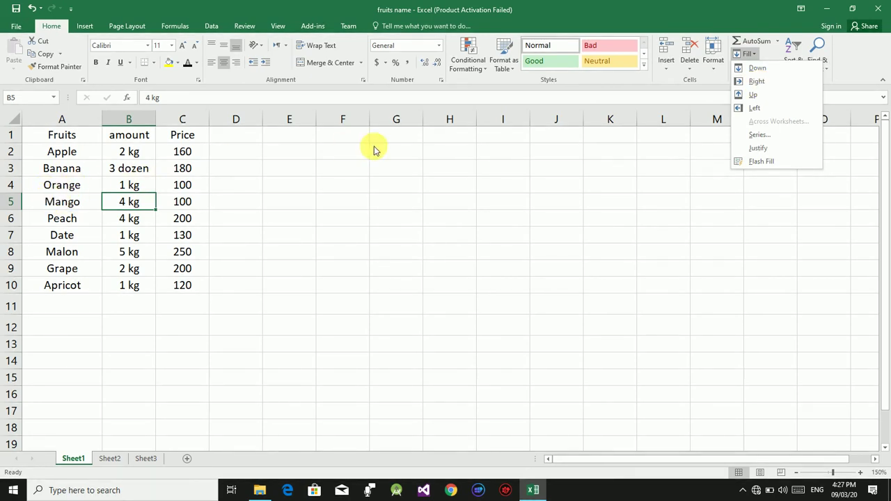
click(752, 81)
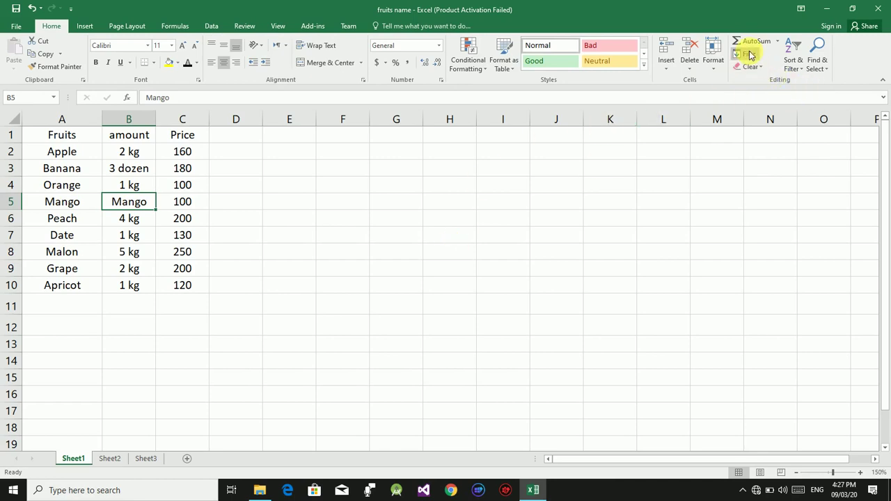
click(748, 55)
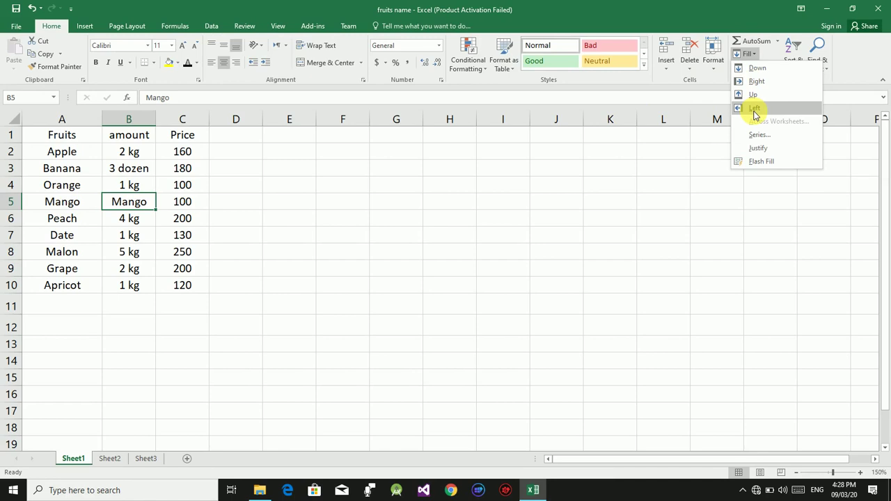
click(755, 109)
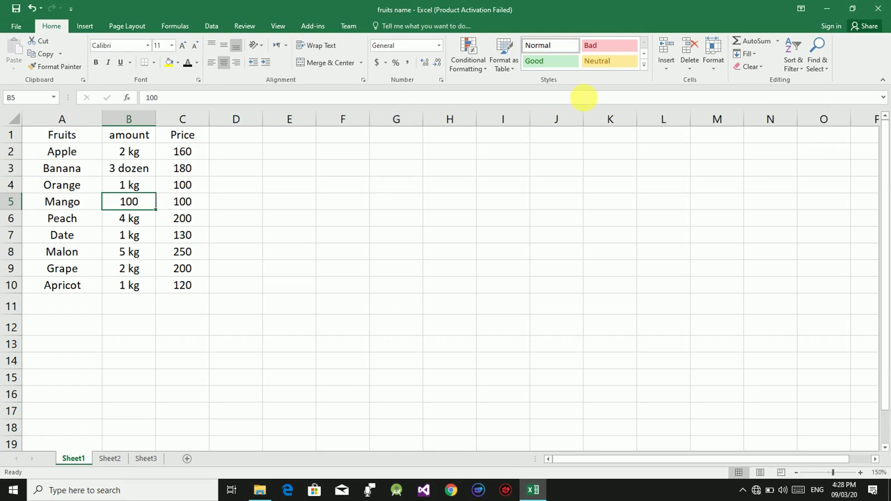
Clear everything from cell B5, and likewise from the whole data range A1:C10, using Clear All
click(764, 65)
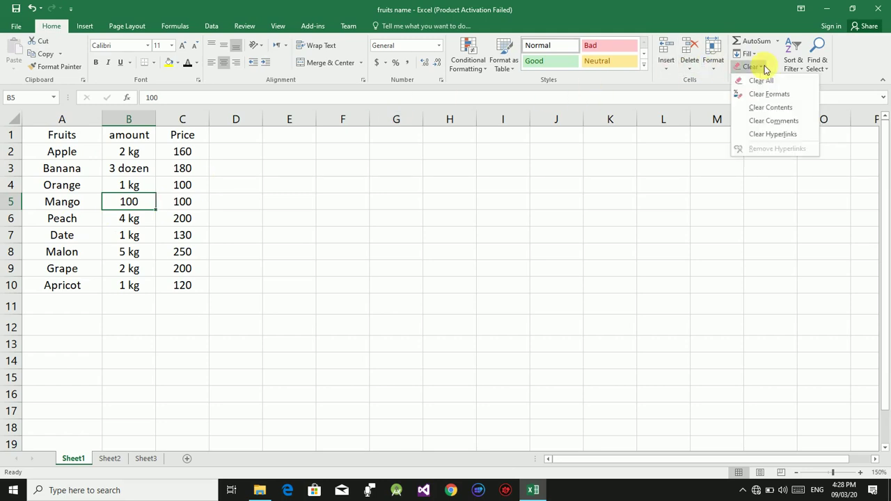
click(761, 80)
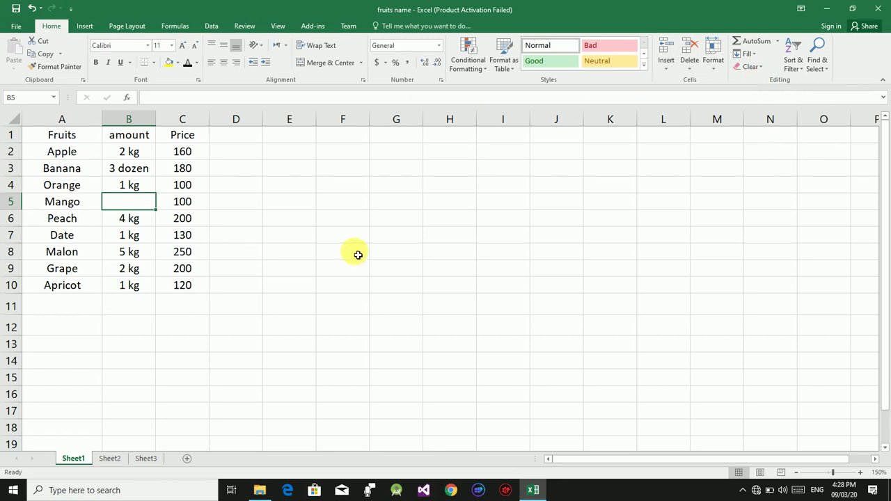
drag(200, 288, 63, 126)
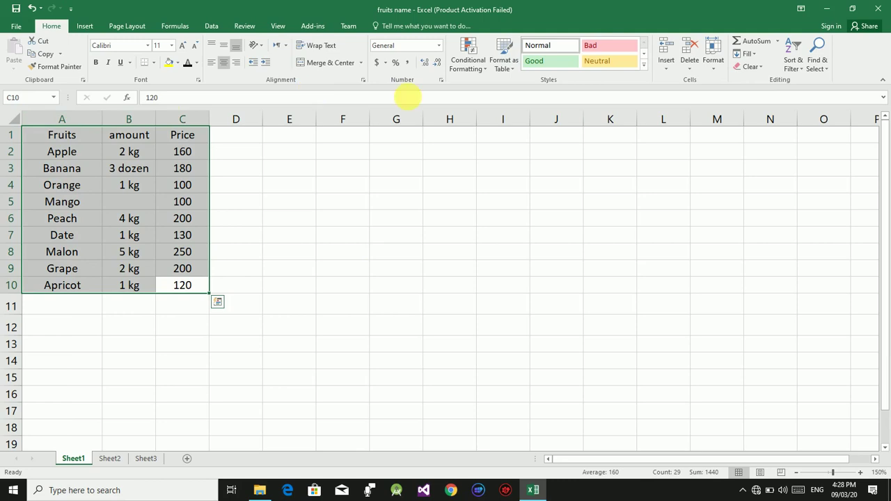
click(751, 66)
click(757, 82)
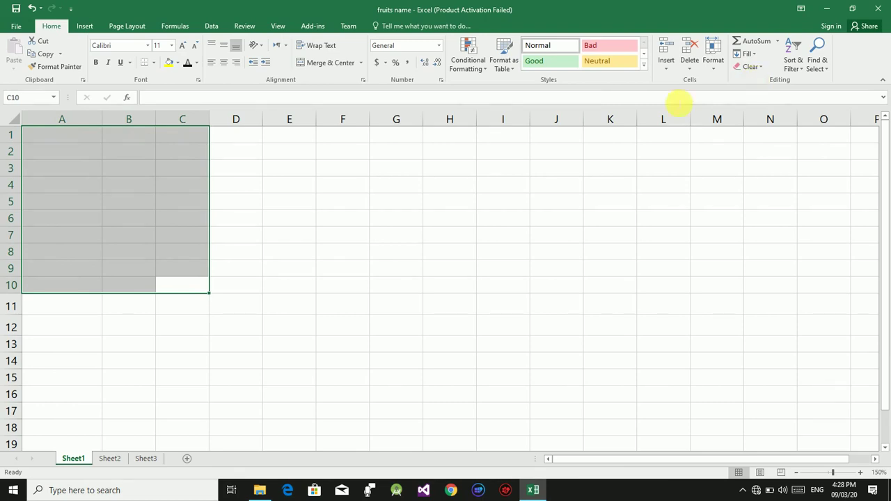
Undo the clearing of the data range and all changes made to cell B5
key(ctrl+z)
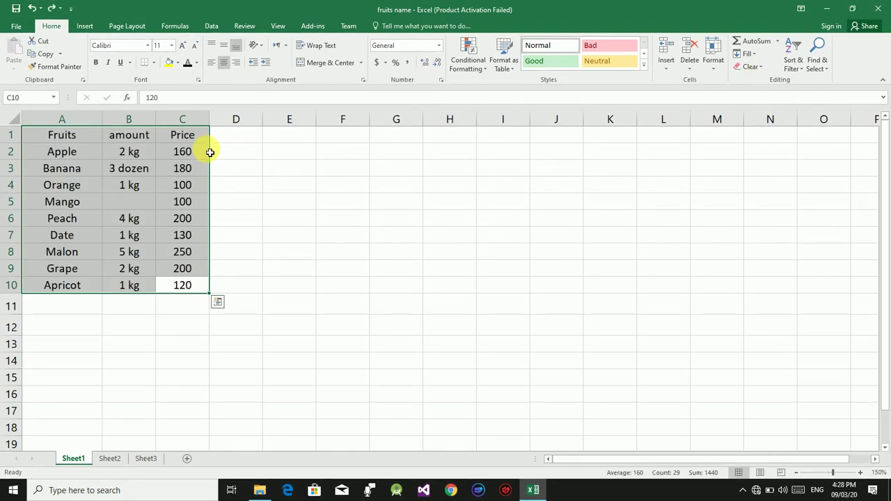
key(ctrl+z)
key(ctrl+z)
key(ctrl+z)
key(ctrl+z)
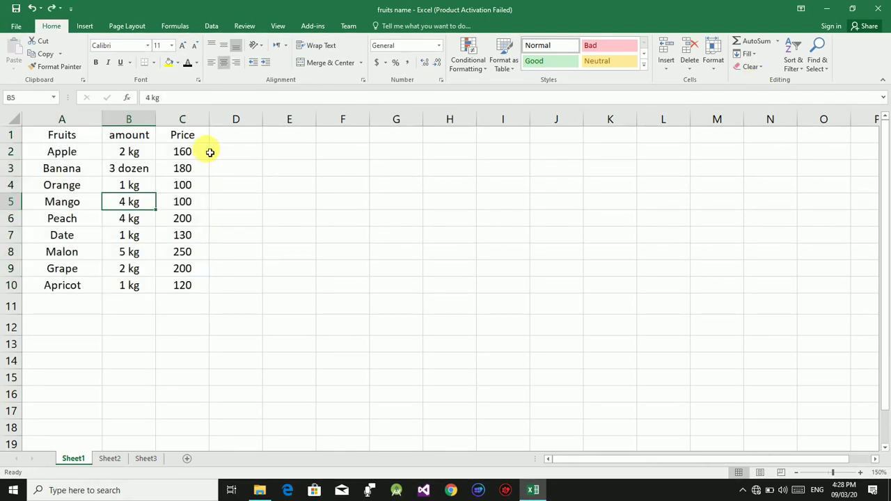
key(ctrl+z)
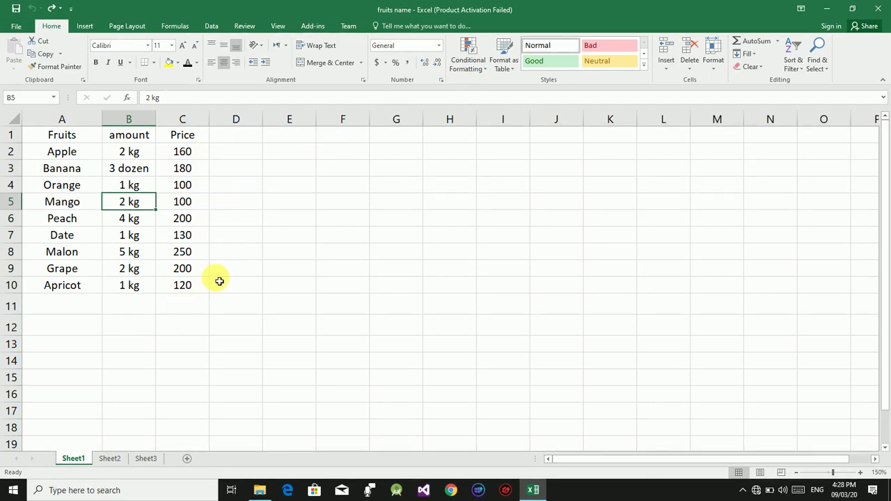
Format A1:C10 as a table with headers, using a blue light table style with a solid header row
drag(205, 290, 50, 135)
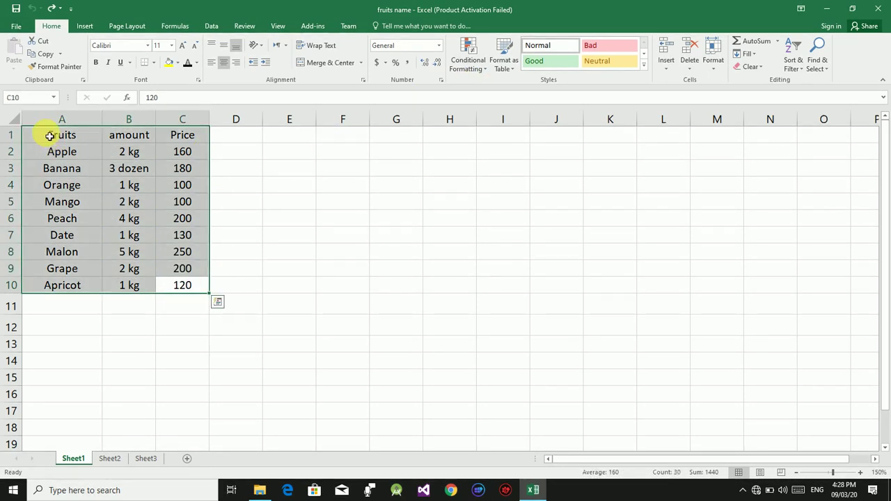
click(502, 62)
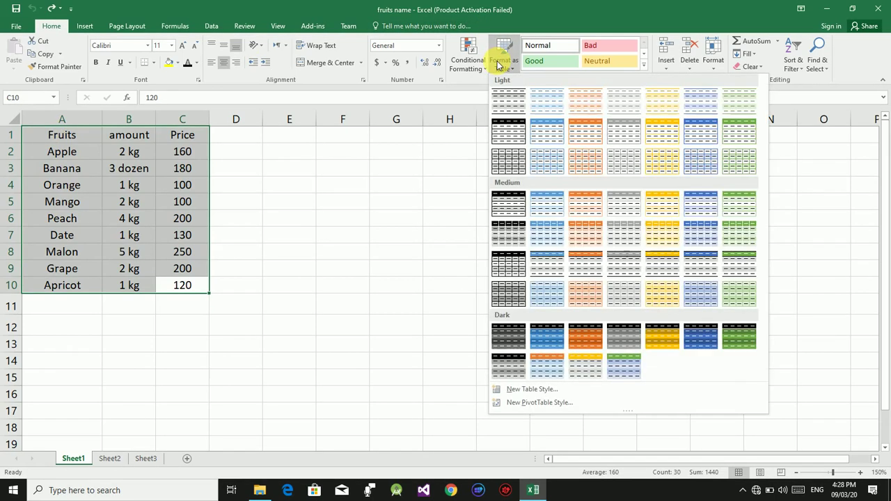
click(550, 134)
click(394, 257)
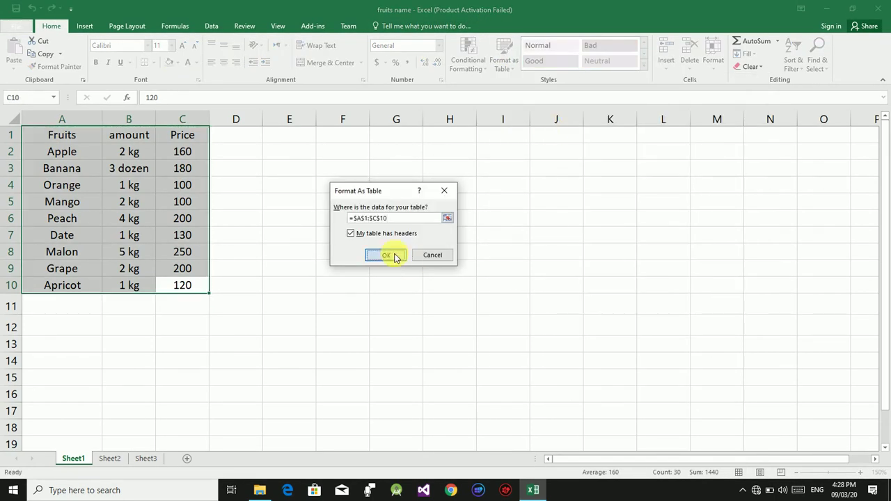
click(303, 216)
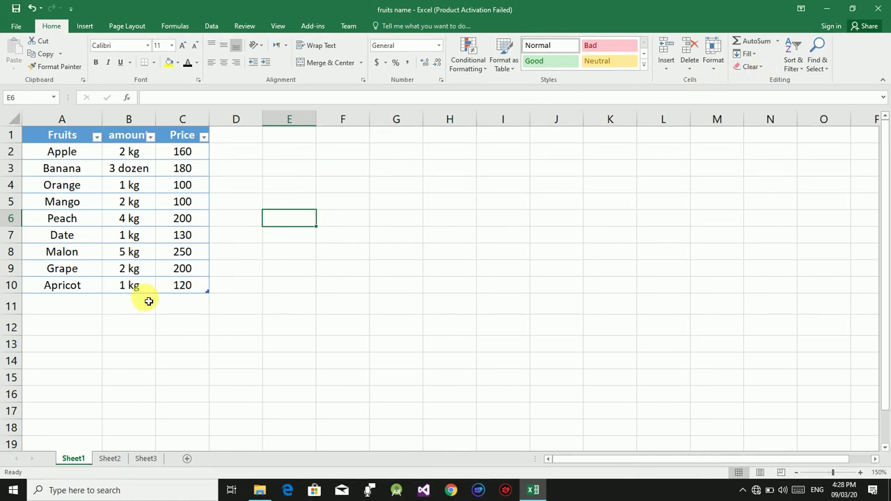
Clear only the formatting of cell C10 in the Price column with Clear Formats, and undo it
click(199, 288)
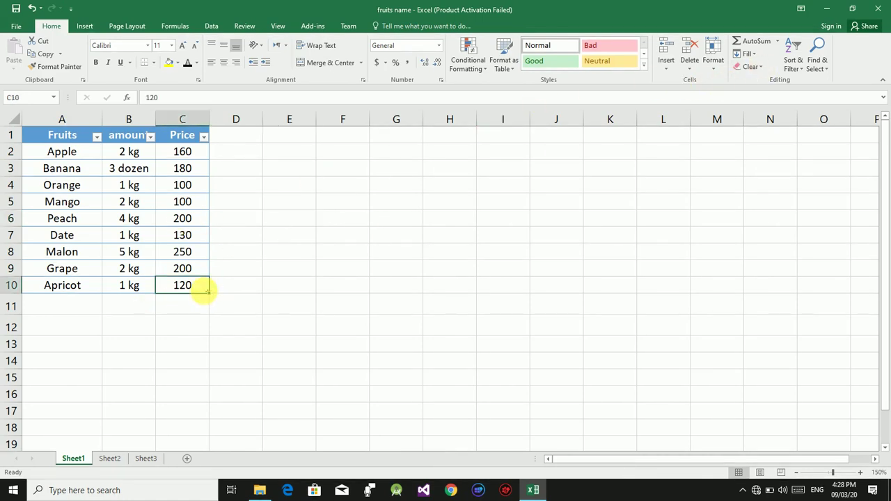
click(52, 26)
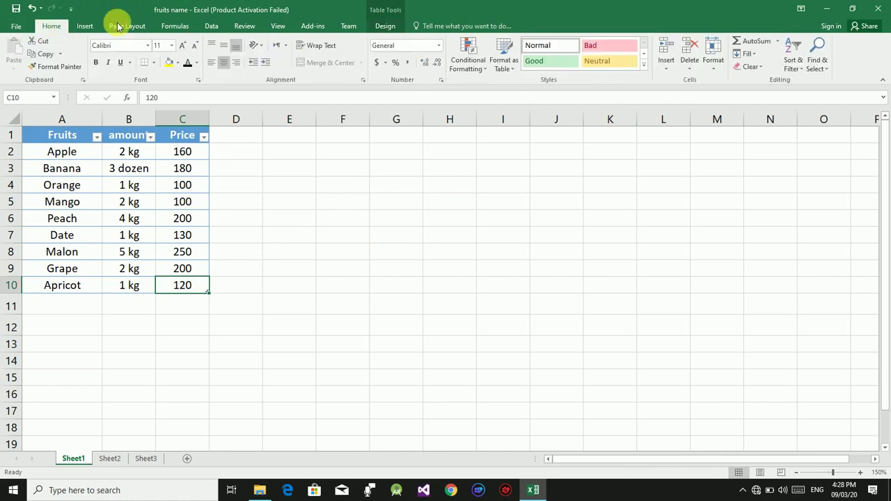
click(762, 66)
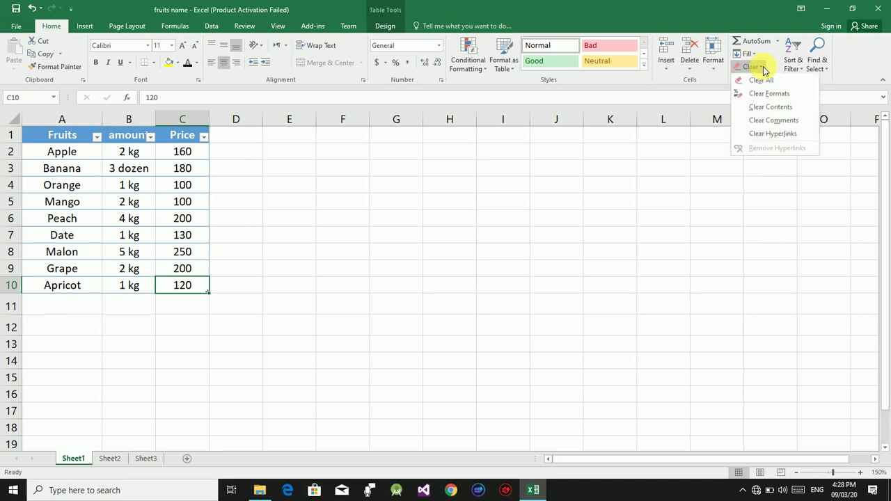
click(756, 94)
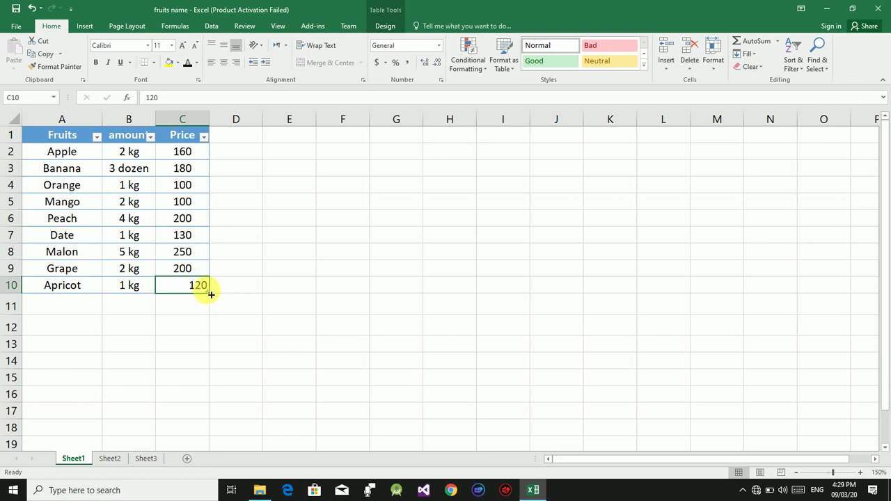
key(ctrl+z)
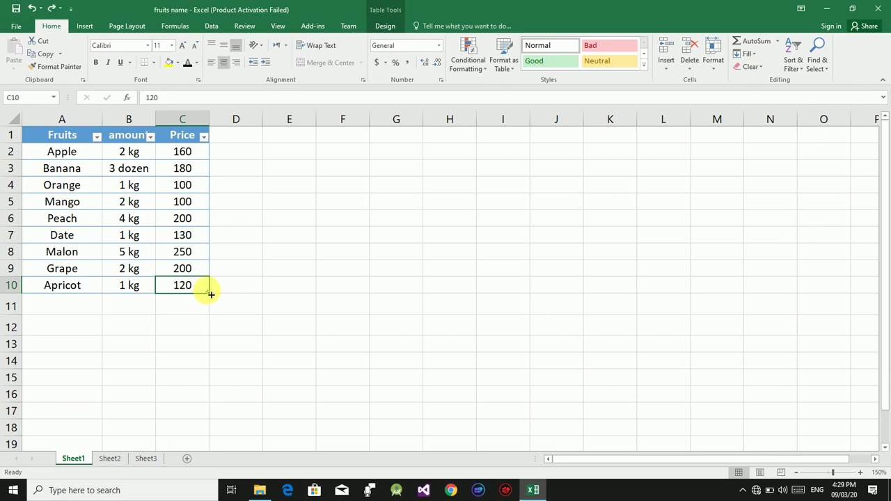
Clear the formatting of the whole range A1:D10, including the fruit table, with Clear Formats
drag(228, 295, 9, 132)
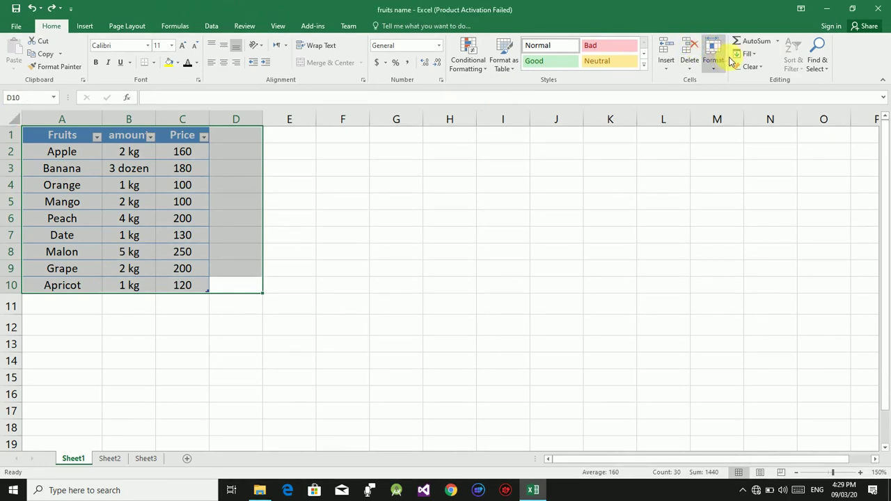
click(751, 66)
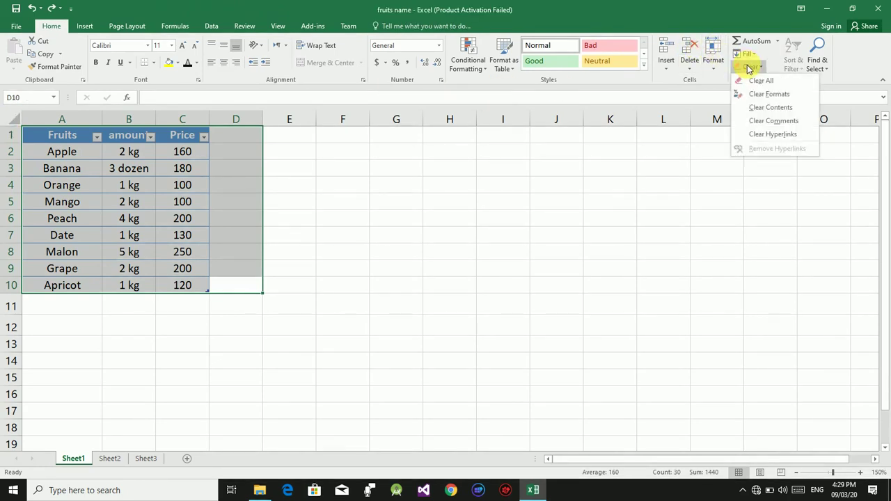
click(775, 94)
click(181, 331)
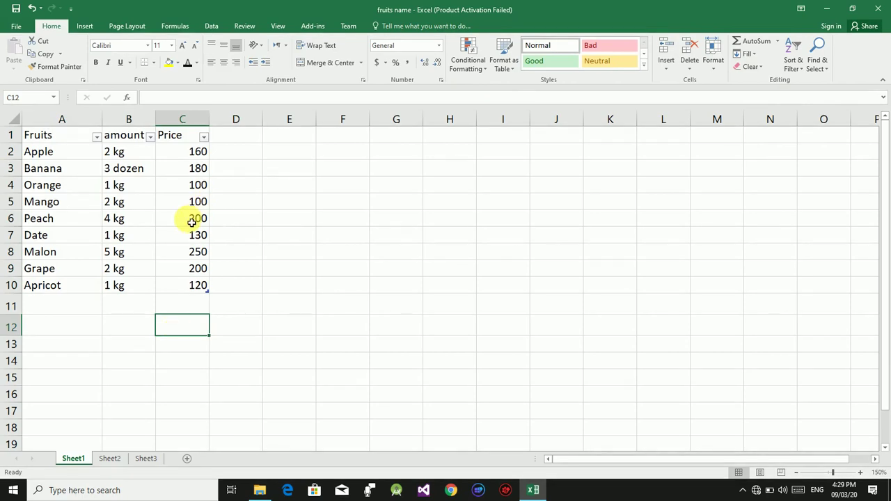
Undo the format clearing and the table formatting of the fruit list, and deselect the list
key(ctrl+z)
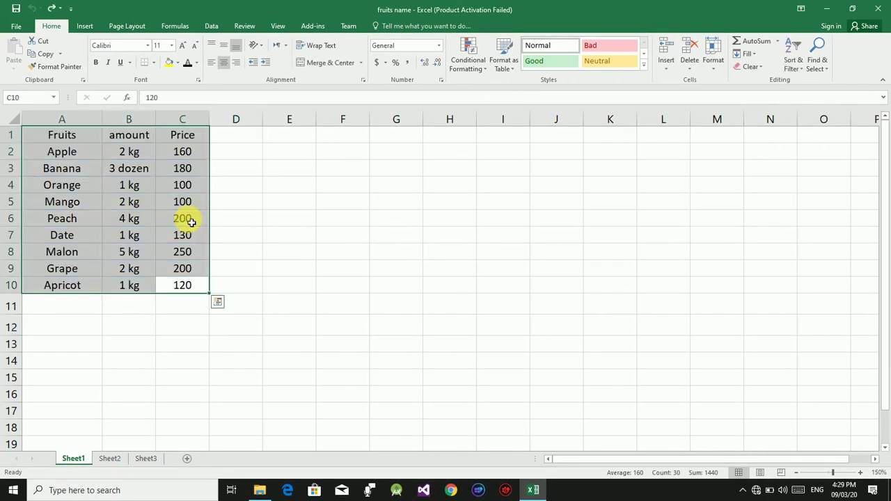
click(503, 184)
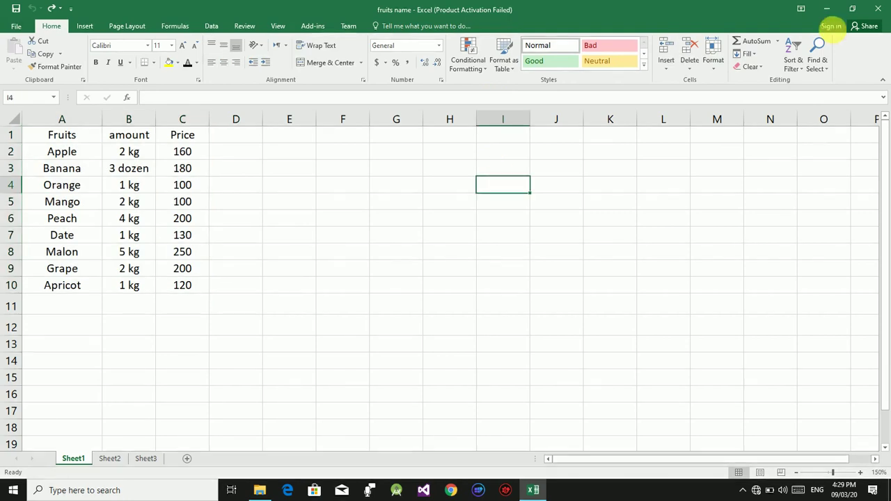
Open the Clear command's options
click(757, 69)
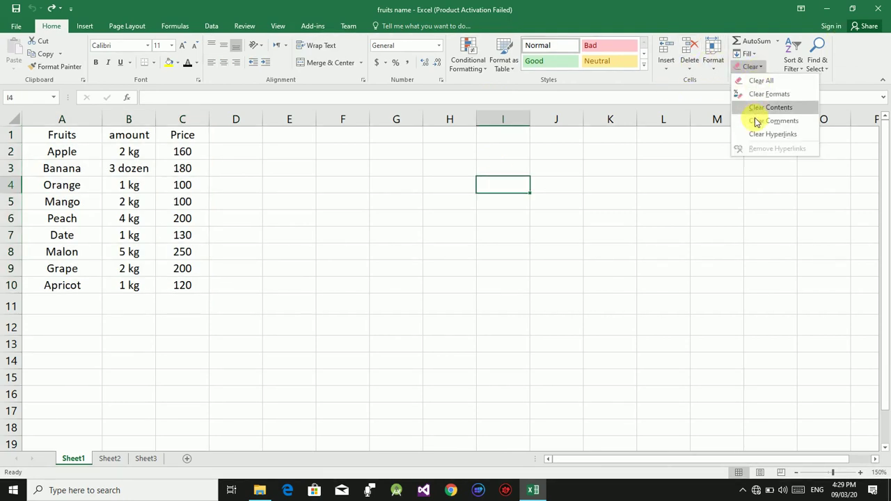